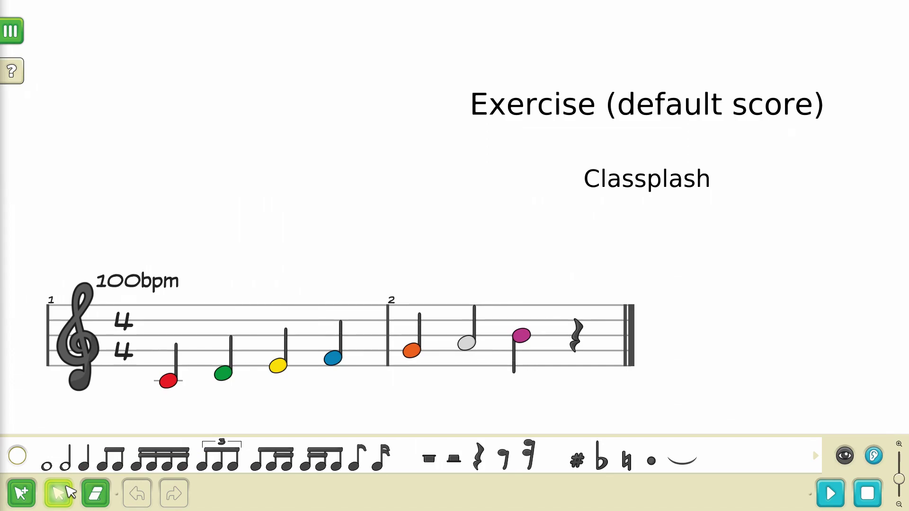
Set the play position in measure 1, then measure 2, ending on the grey note
click(173, 386)
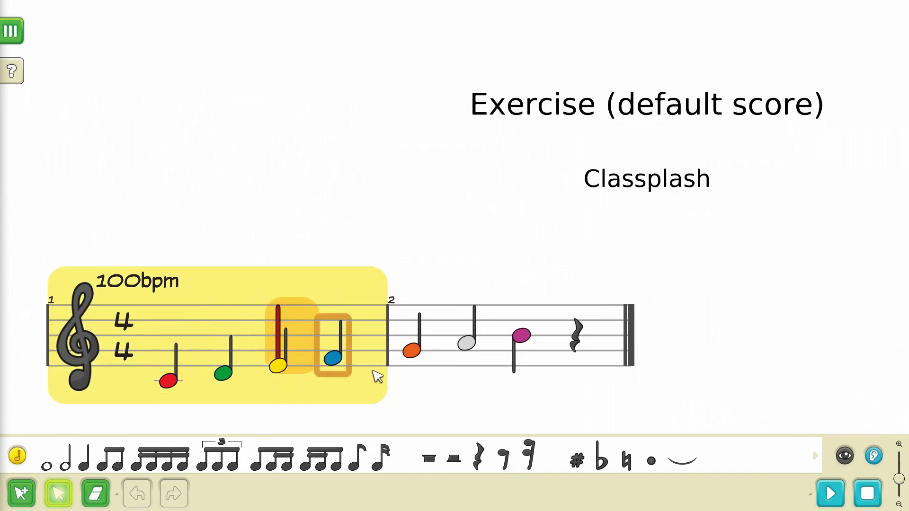
click(574, 345)
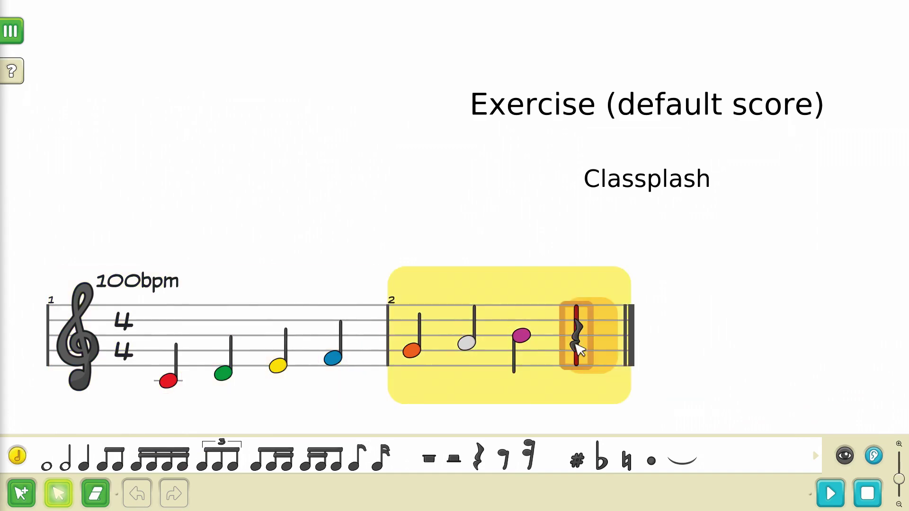
click(468, 347)
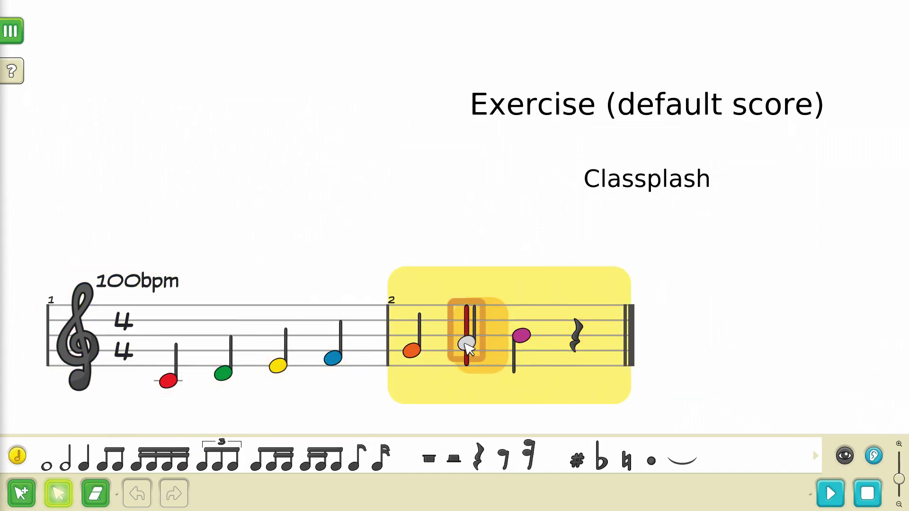
Check the tempo, time signature and clef settings, closing each without changes
click(145, 285)
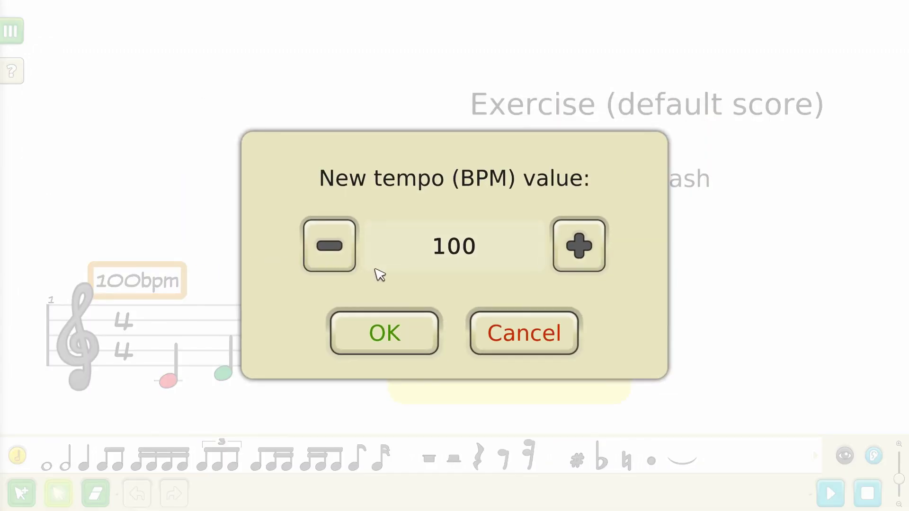
click(523, 327)
click(124, 335)
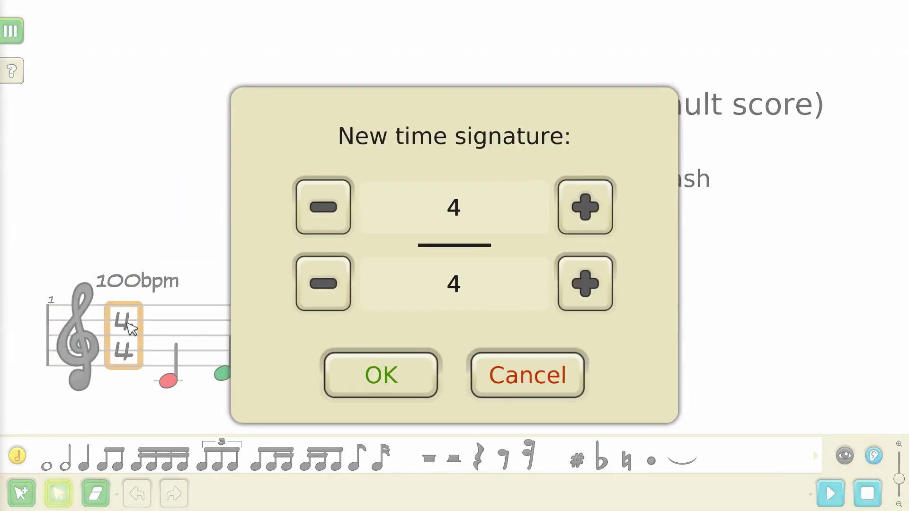
click(518, 371)
click(78, 336)
click(530, 418)
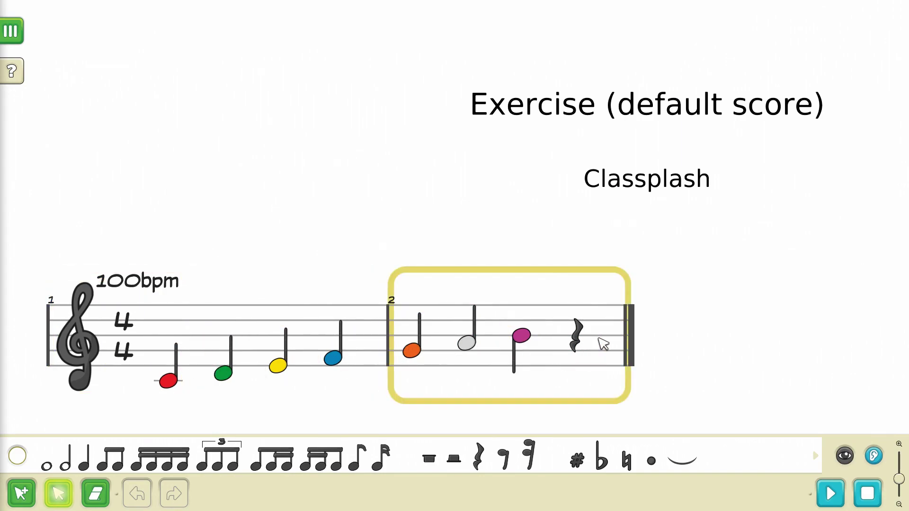
Move the play position to the blue note, bar 2's rest and the magenta note, then clear the selection
click(340, 358)
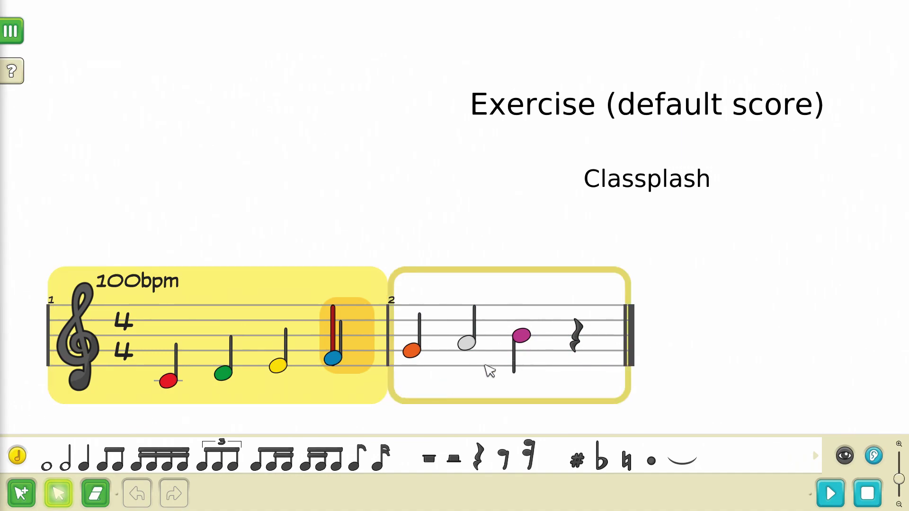
click(581, 349)
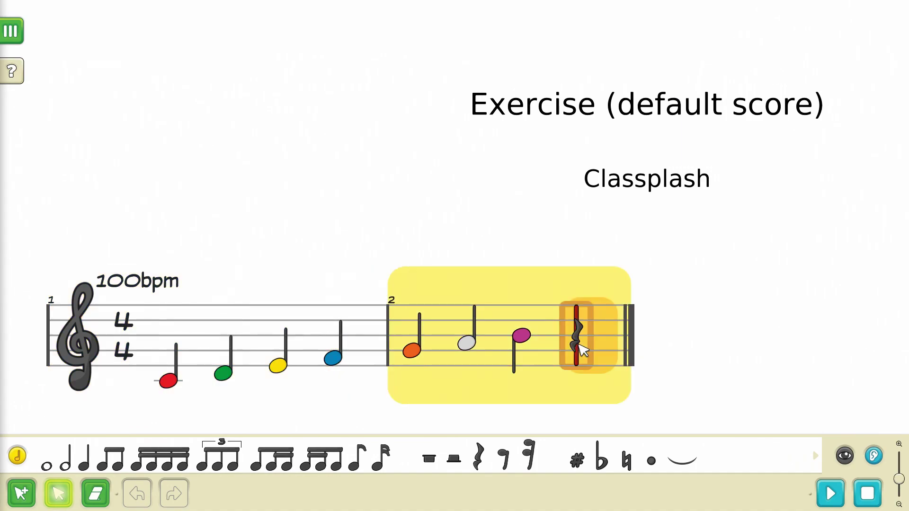
click(525, 339)
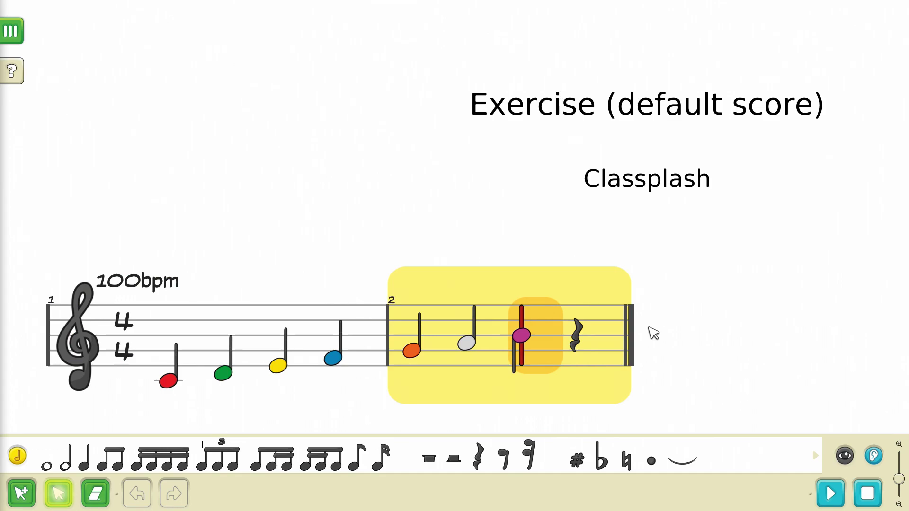
click(357, 211)
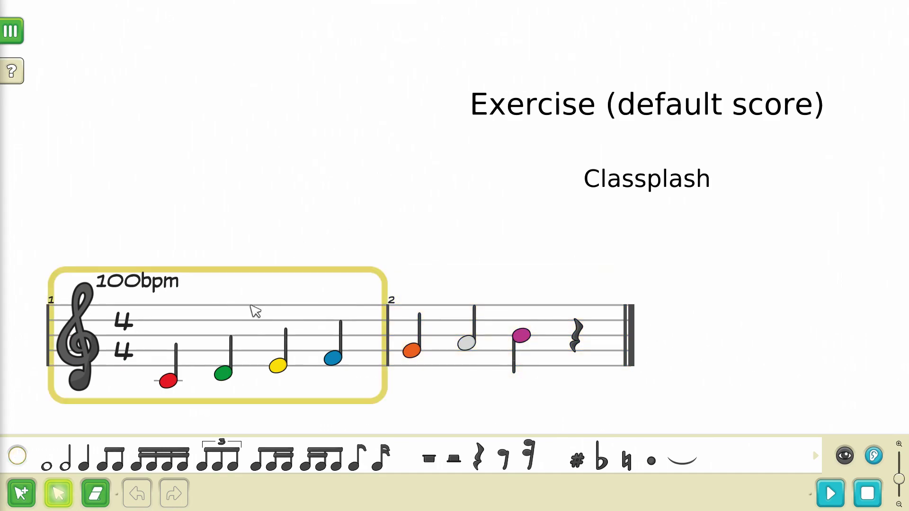
Play the score from measure 1's blue note, jumping playback to the orange note in measure 2
click(234, 345)
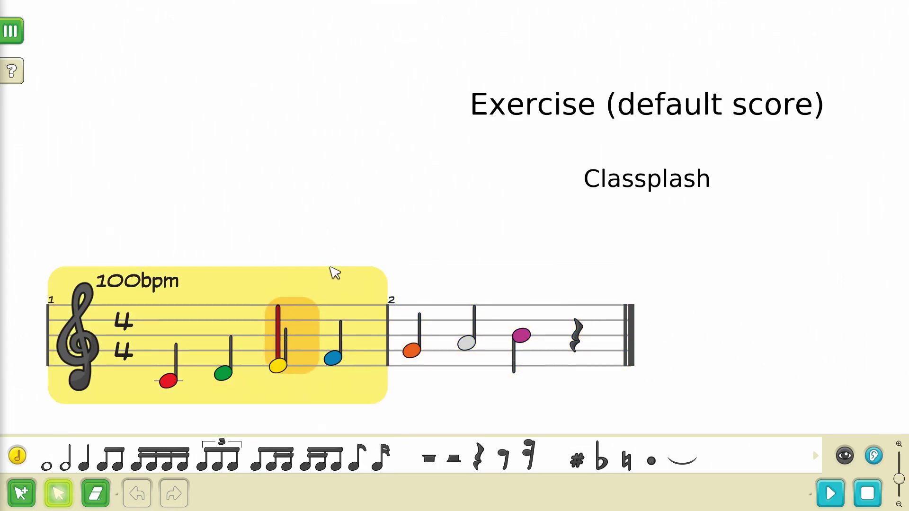
click(343, 332)
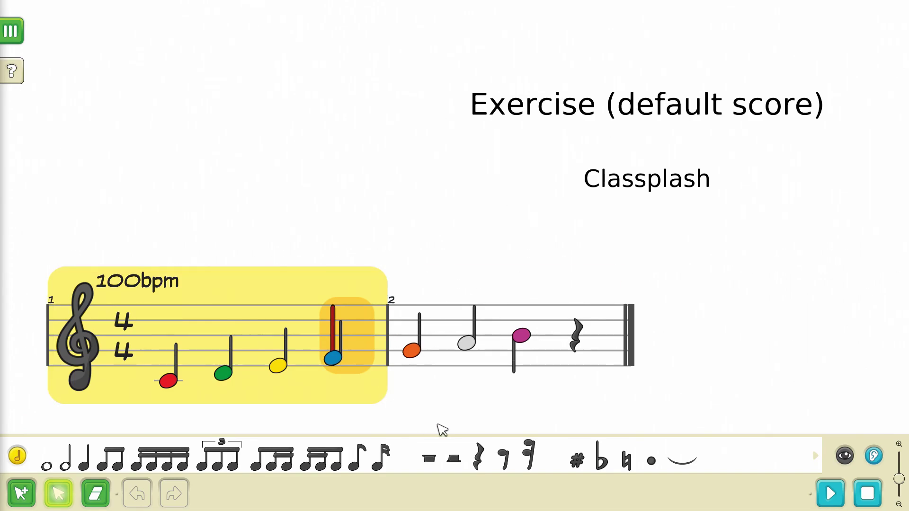
click(835, 494)
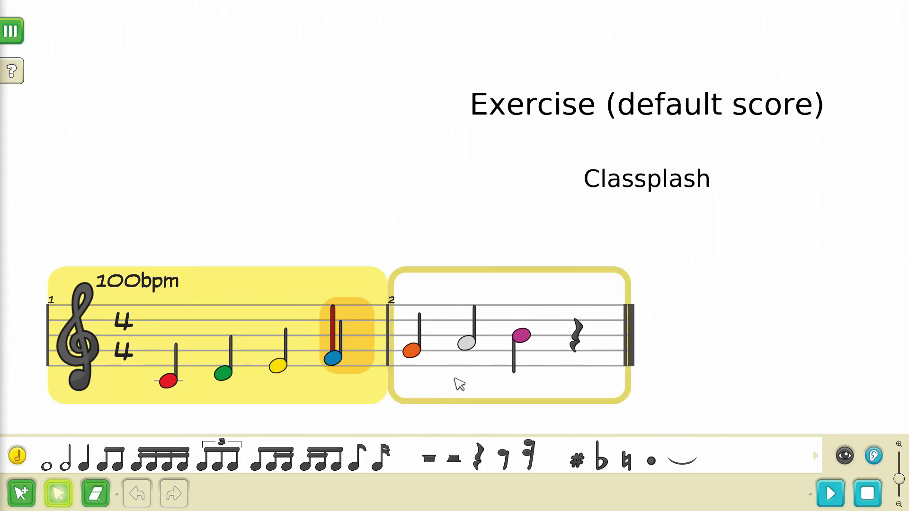
click(411, 348)
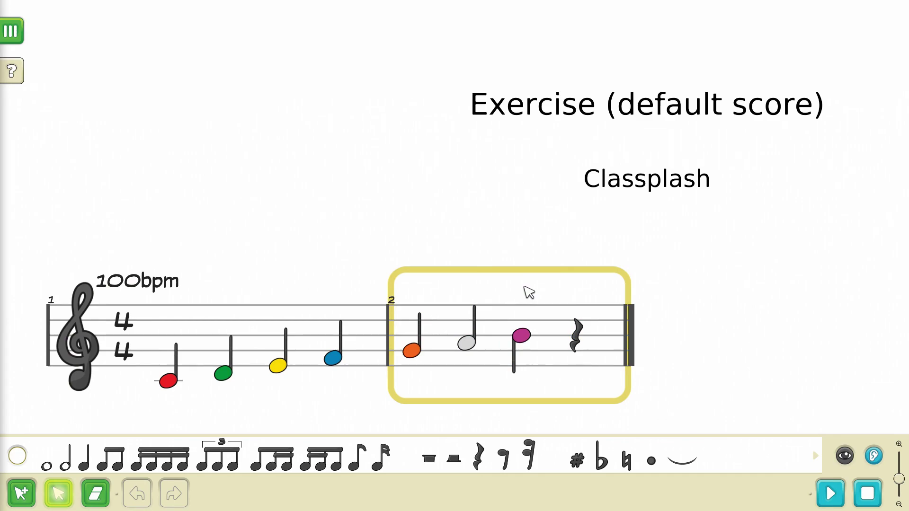
scroll(529, 293, down, 3)
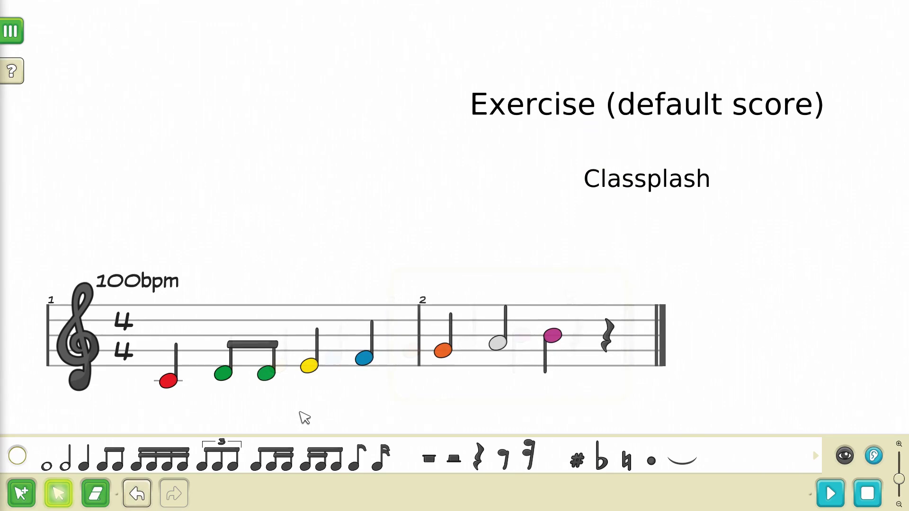
Select the beamed green eighth pair and undo with Ctrl+Z, restoring the green quarter note
click(260, 350)
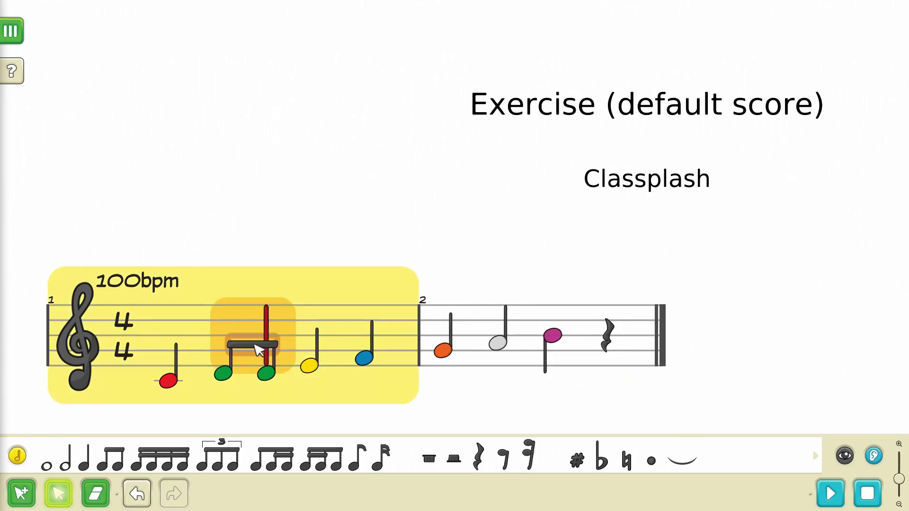
key(ctrl+z)
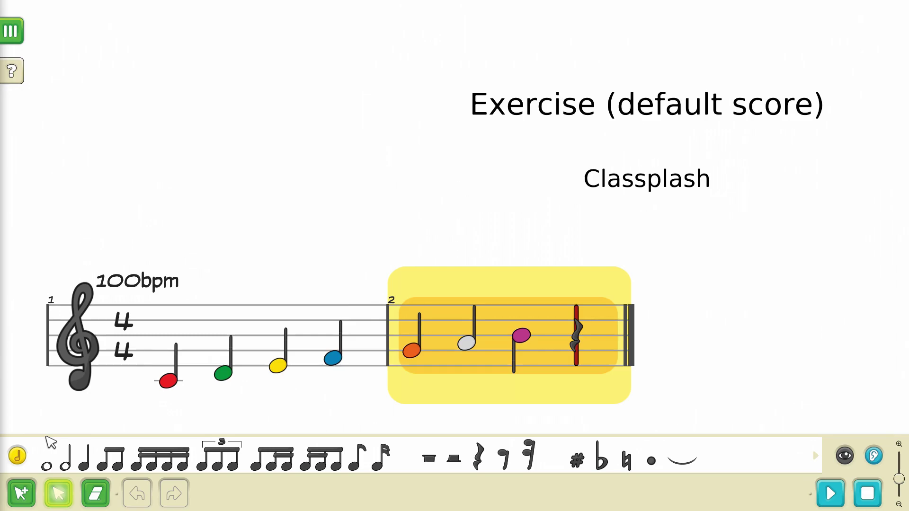
click(21, 459)
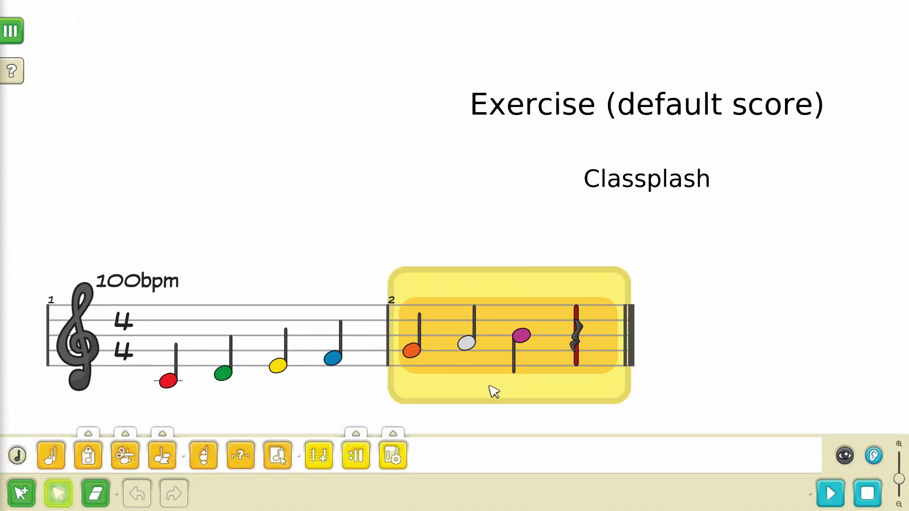
right_click(582, 334)
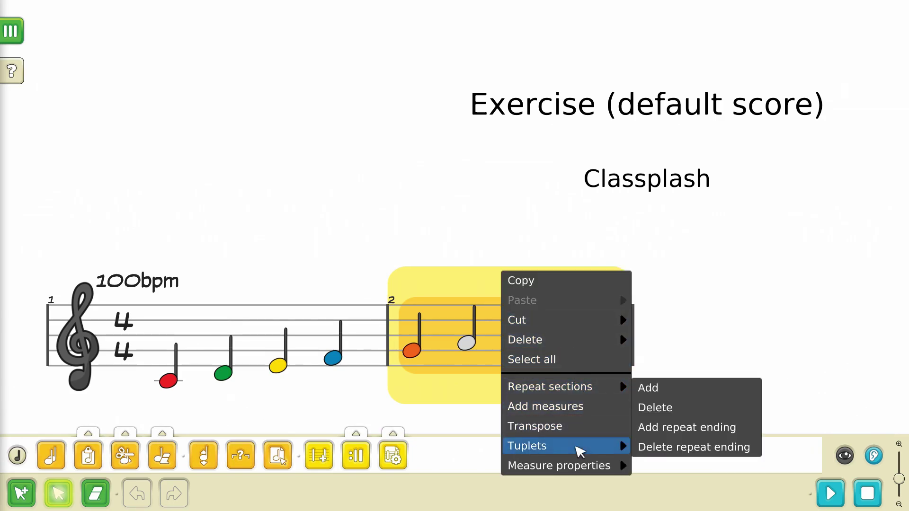
click(691, 275)
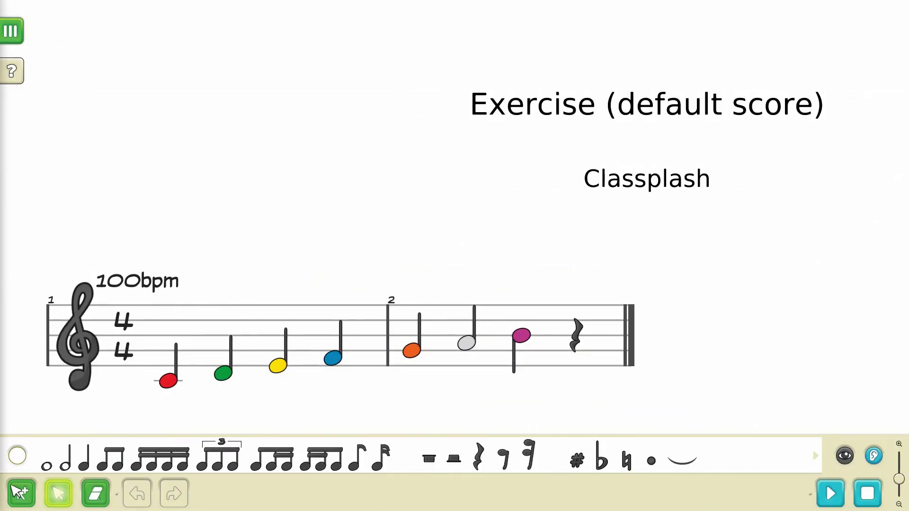
Select bar 1's red and green notes and bar 2's orange, grey and final notes, then switch to the Select tool
click(29, 492)
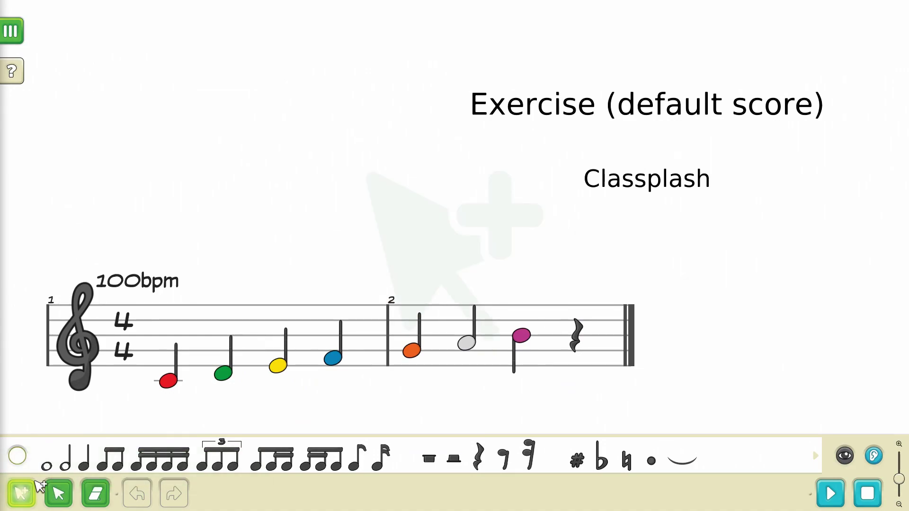
drag(170, 374, 233, 376)
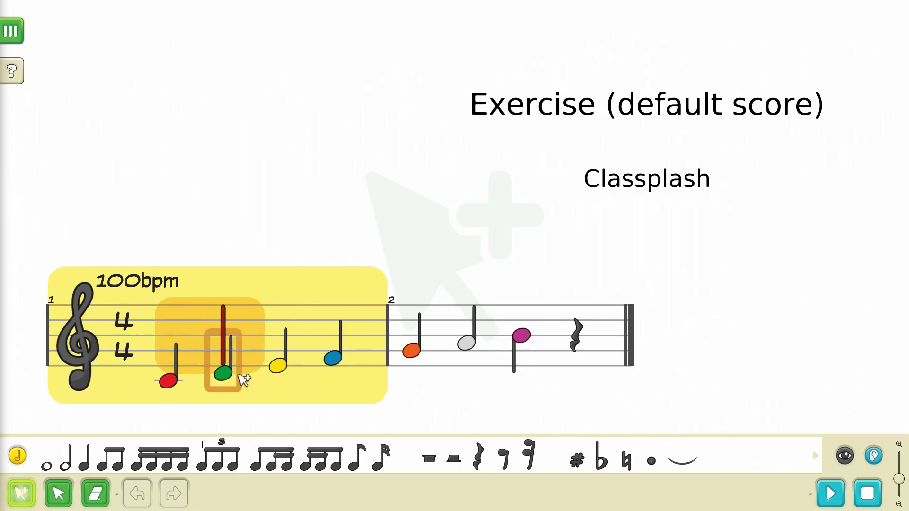
drag(426, 356, 473, 347)
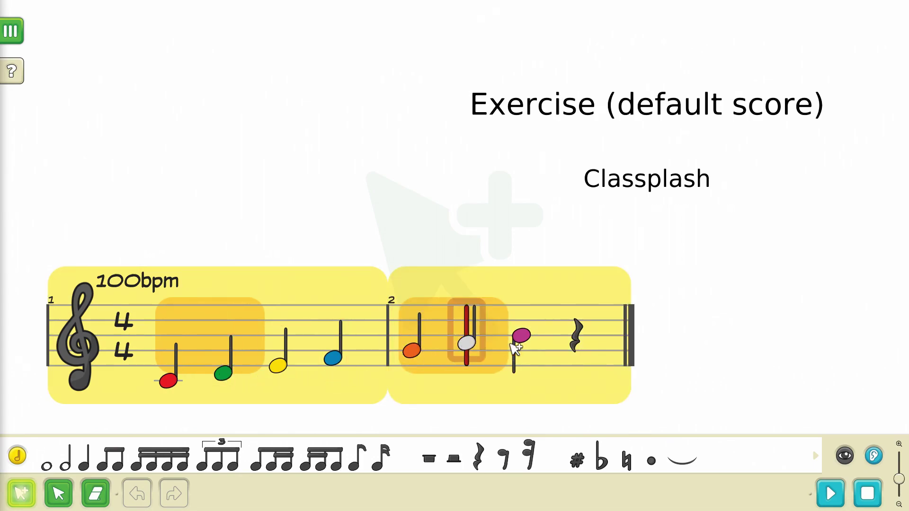
click(580, 342)
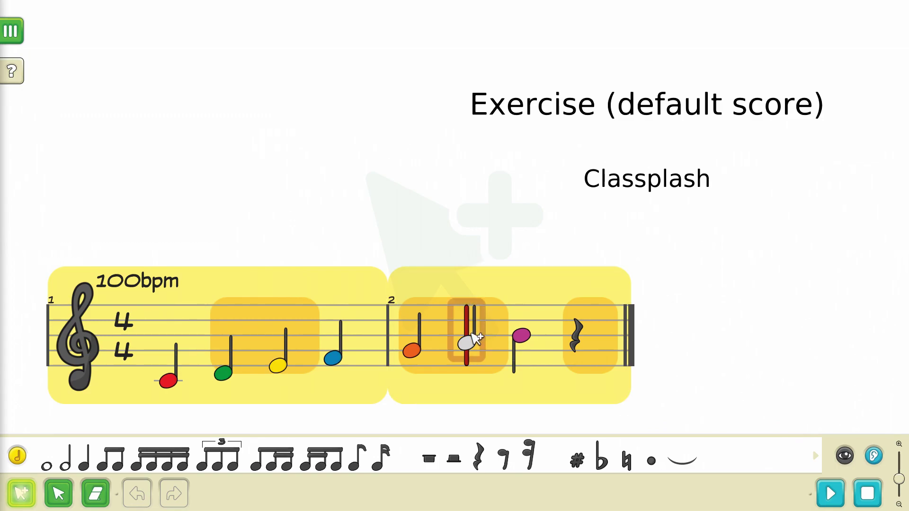
key(Escape)
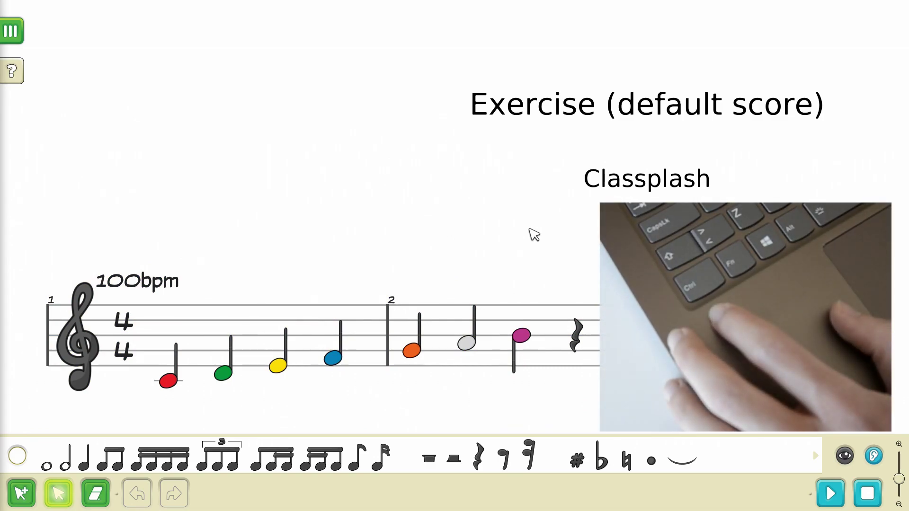
Select the notes ending at bar 2's grey note and drag them down one staff step
key(ctrl)
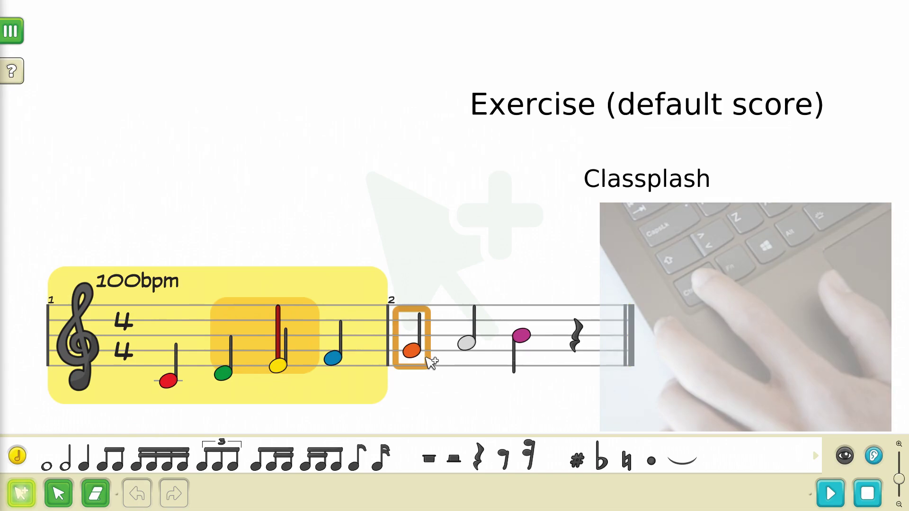
key(ctrl)
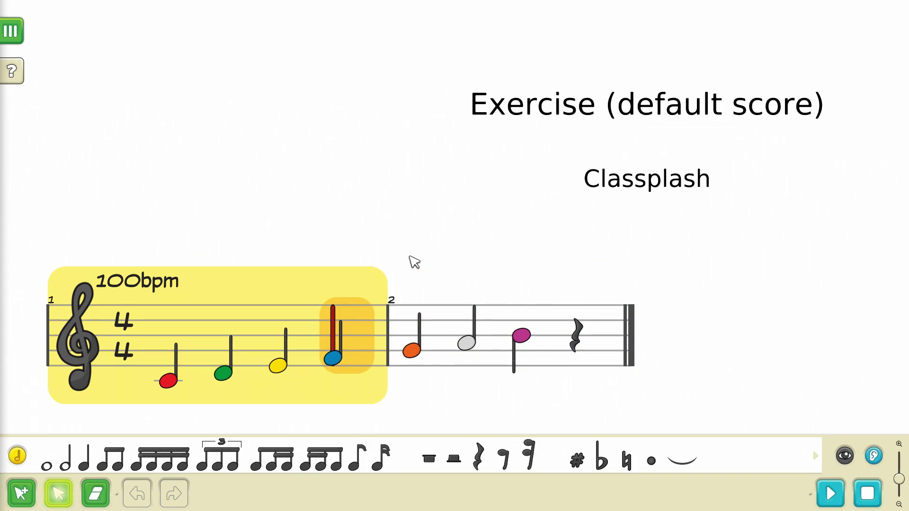
shift+click(582, 343)
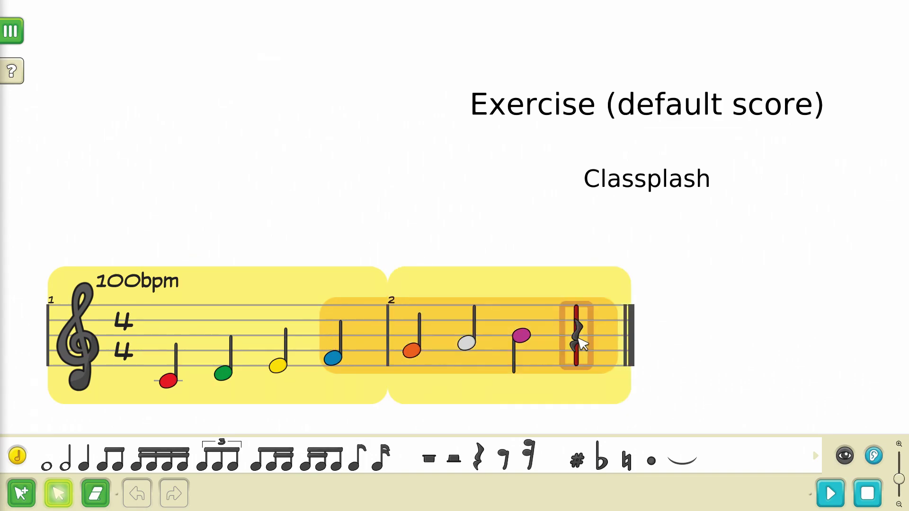
click(475, 353)
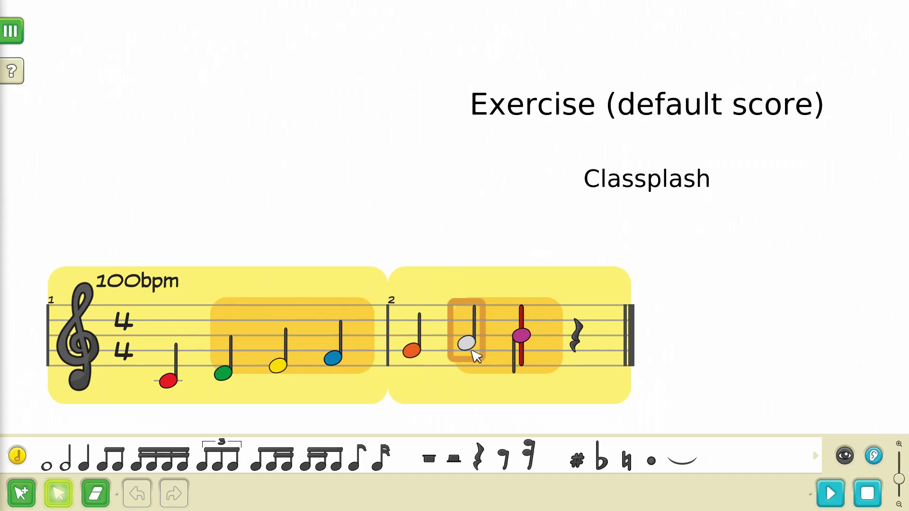
mouse_move(475, 355)
mouse_down()
mouse_move(482, 305)
mouse_move(491, 365)
mouse_up()
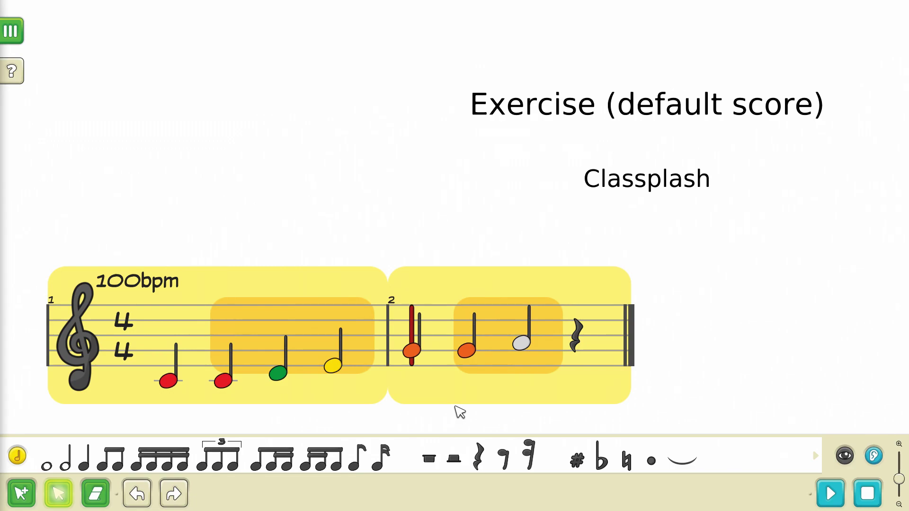
Transpose the selected notes with the arrow keys, undo the change, then bring up the Exercise 2 score
key(Up)
key(Up)
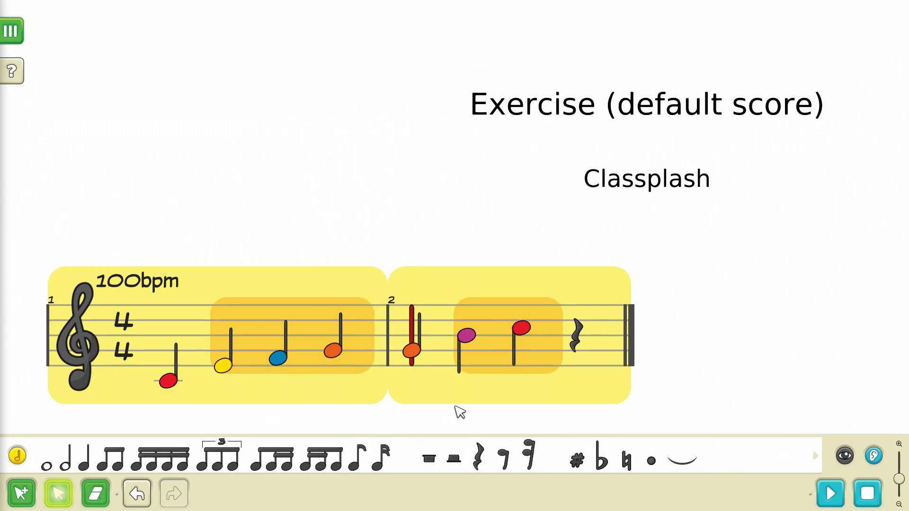
key(Down)
key(Down)
key(ctrl+z)
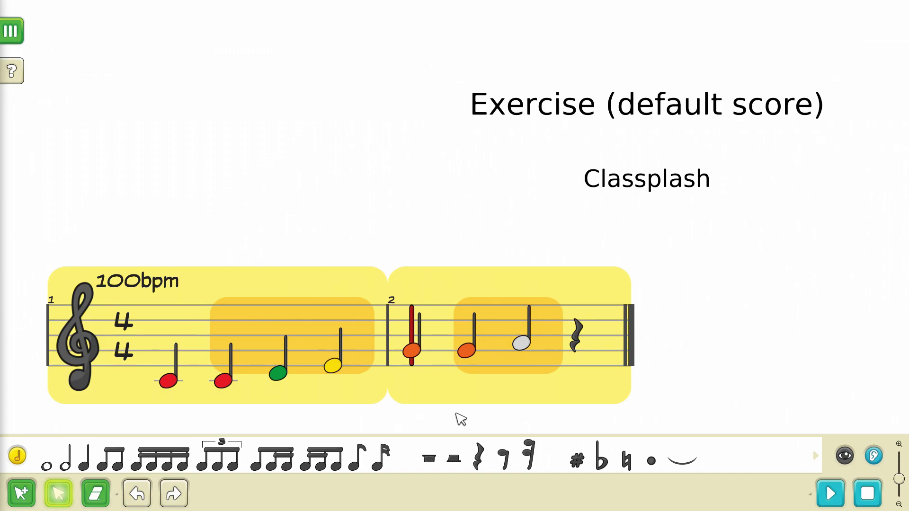
key(ctrl+y)
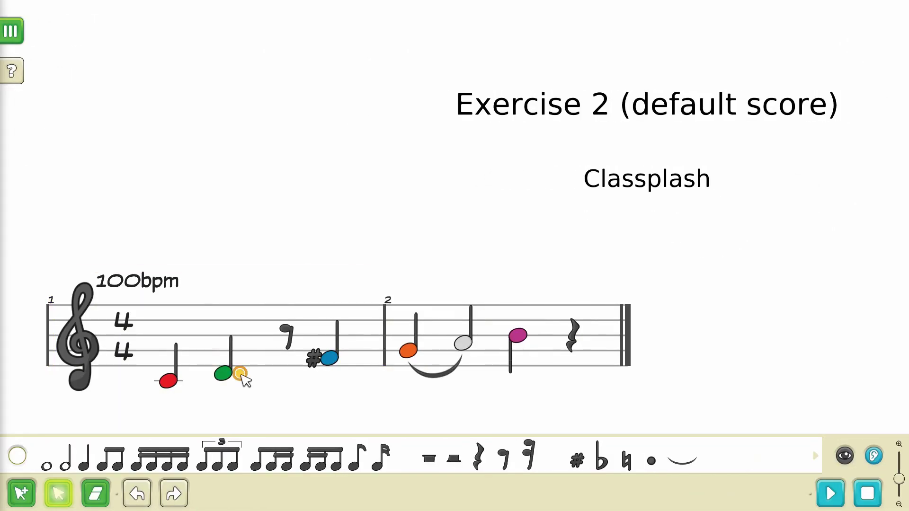
click(241, 374)
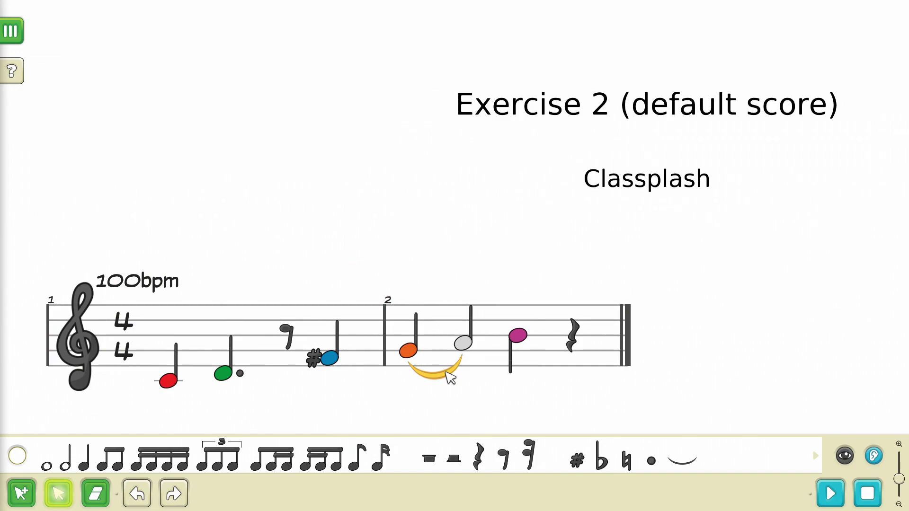
key(a)
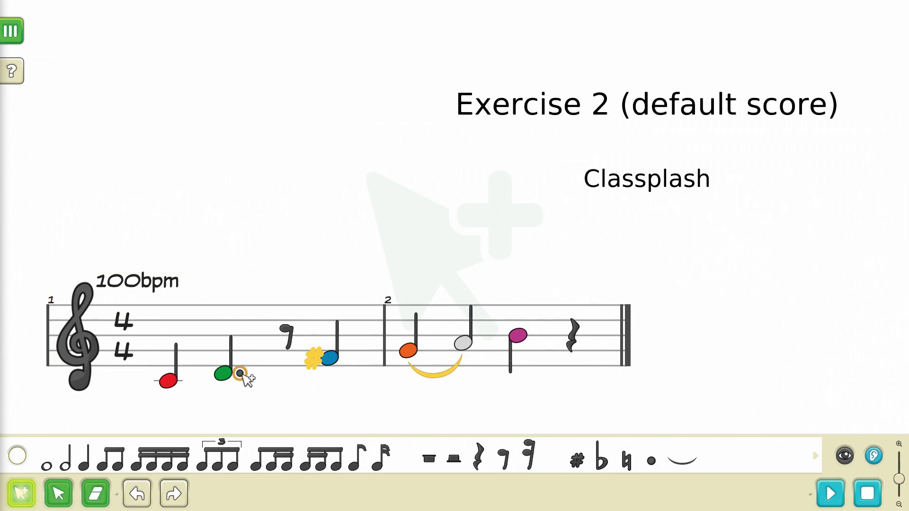
click(247, 379)
key(Escape)
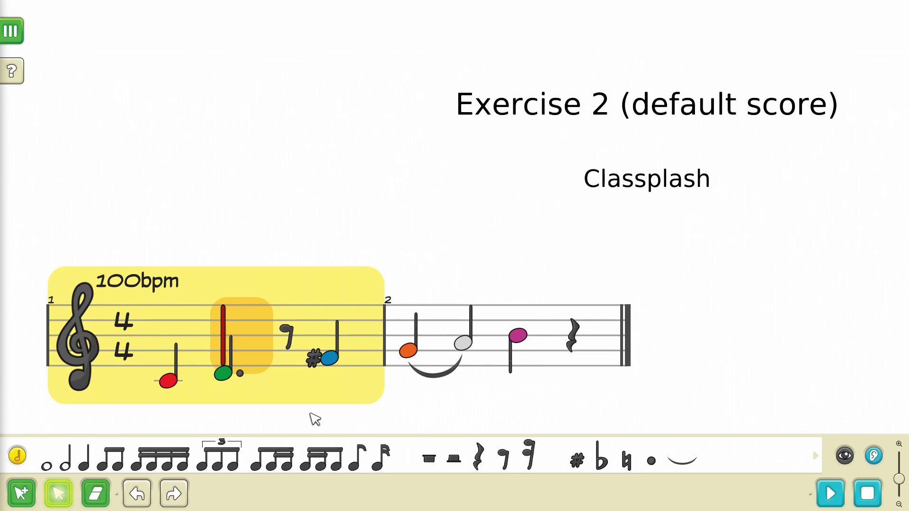
key(Escape)
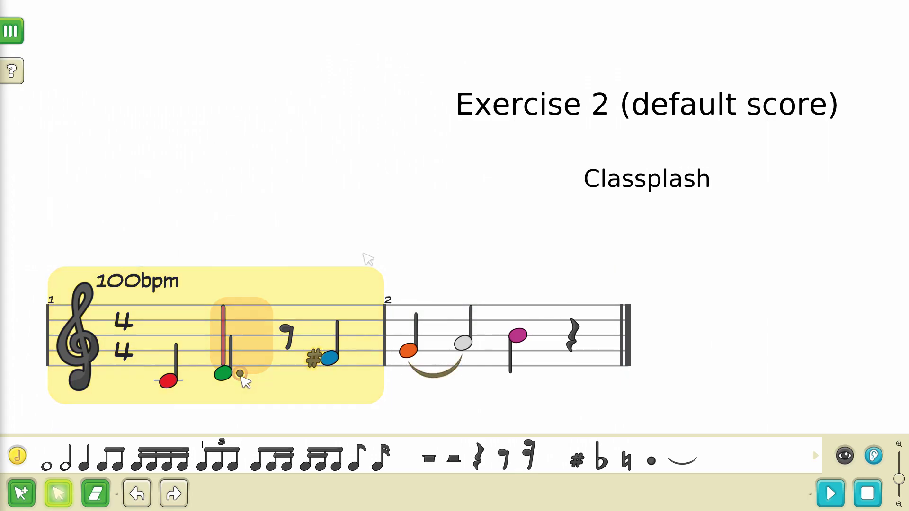
key(Escape)
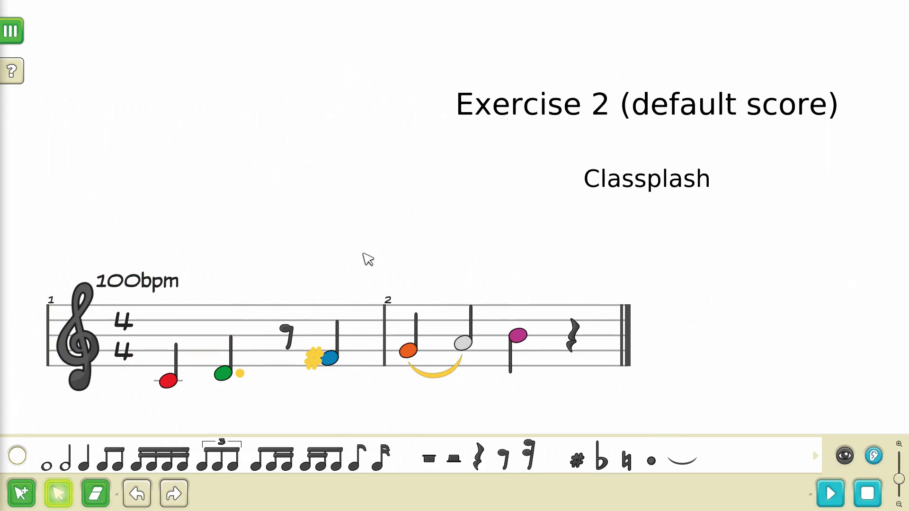
key(Delete)
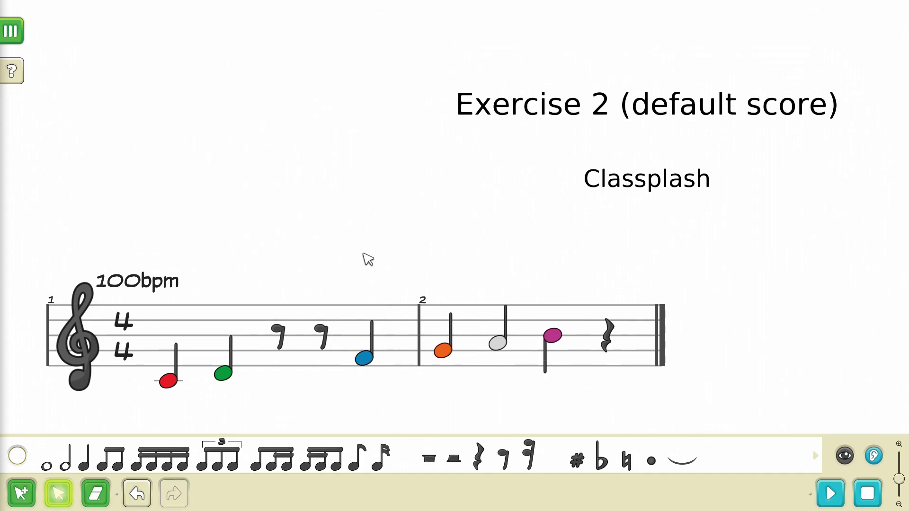
key(ctrl+z)
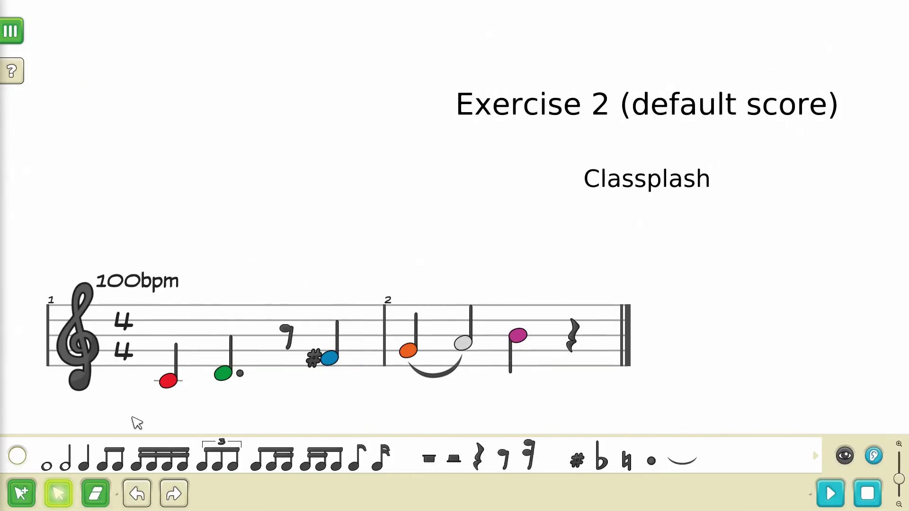
With the Eraser, remove the red note, the dot, the sharp, the tie and the beamed green eighth pair
click(99, 492)
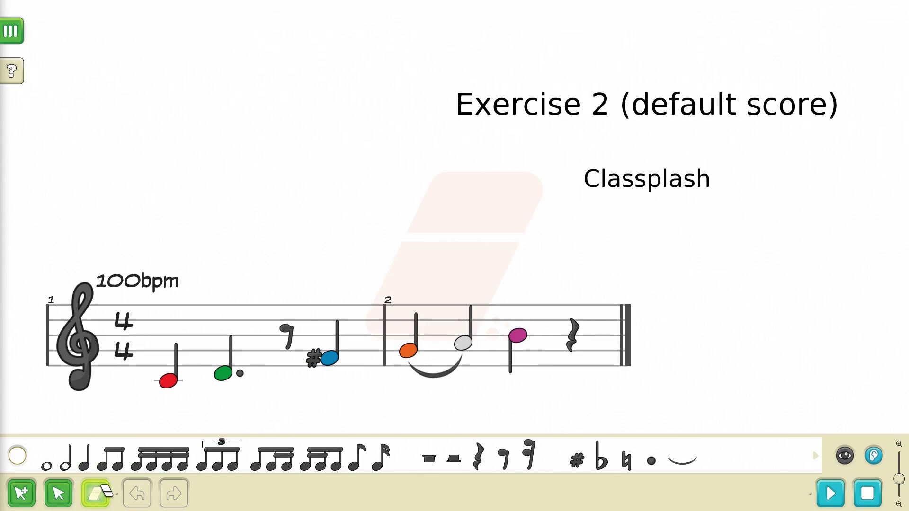
click(169, 380)
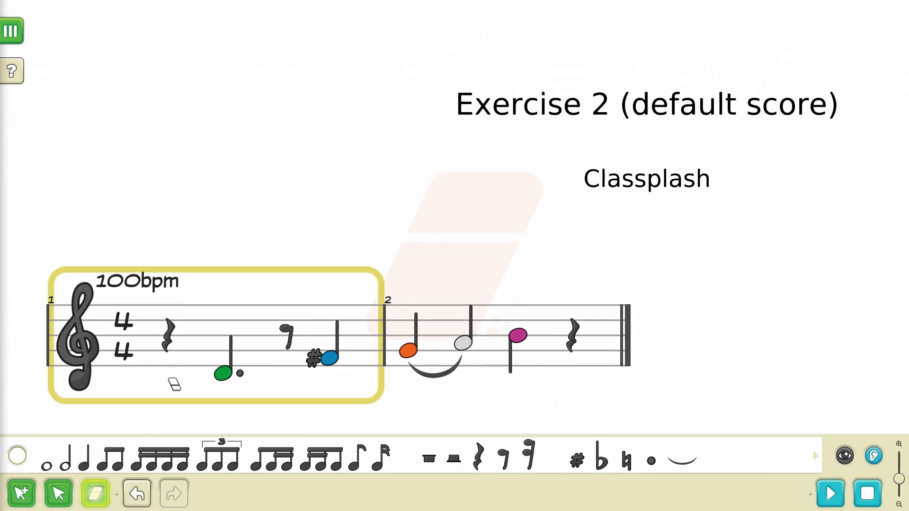
click(240, 374)
click(351, 358)
click(464, 372)
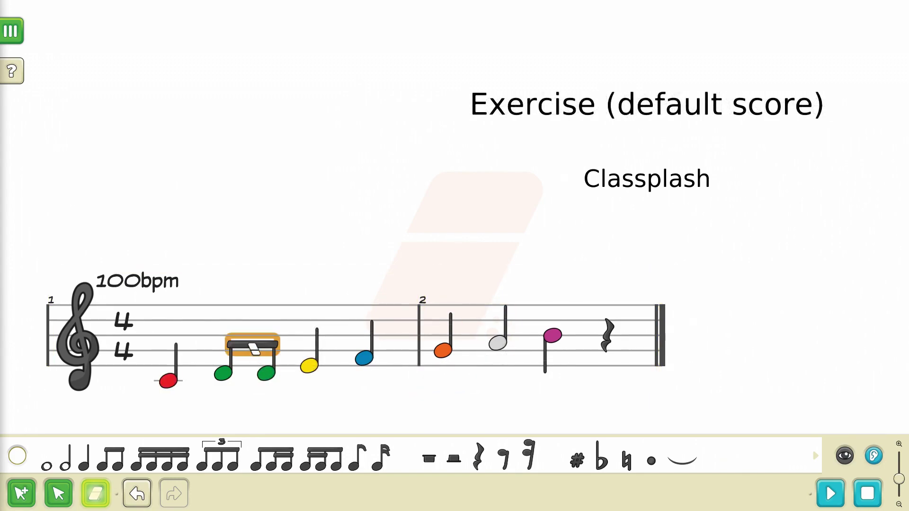
click(254, 348)
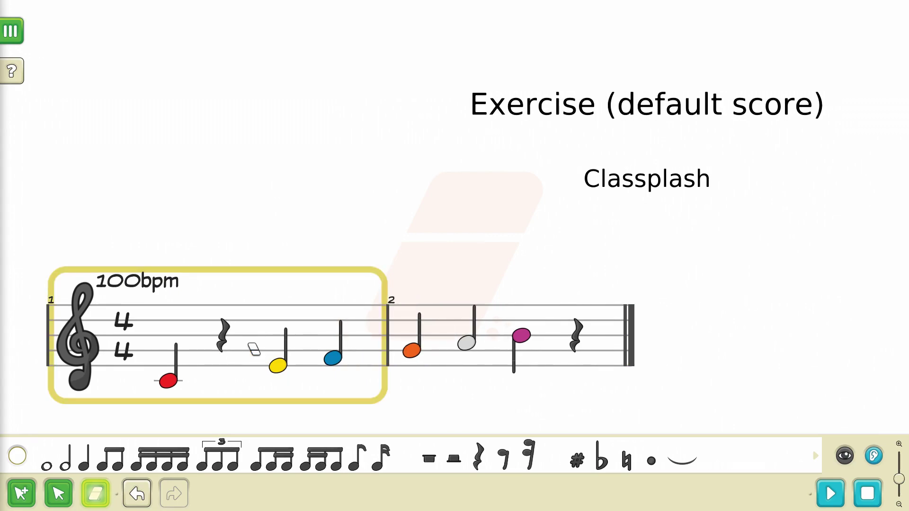